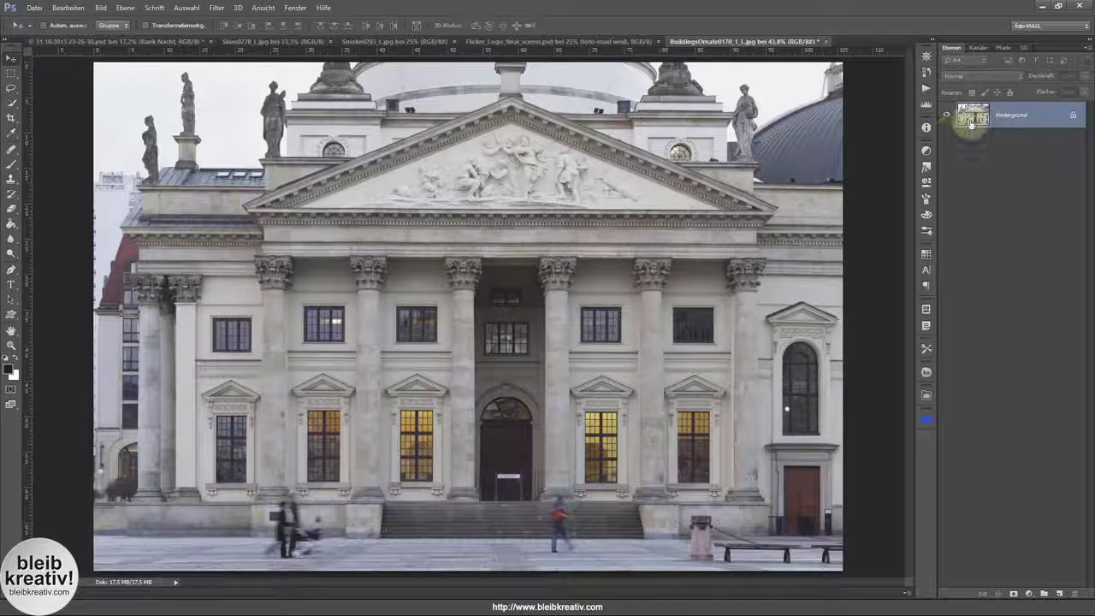
Duplicate the Hintergrund photo twice, creating Ebene 1 and Ebene 1 Kopie.
left_click_drag(975, 130, 980, 119)
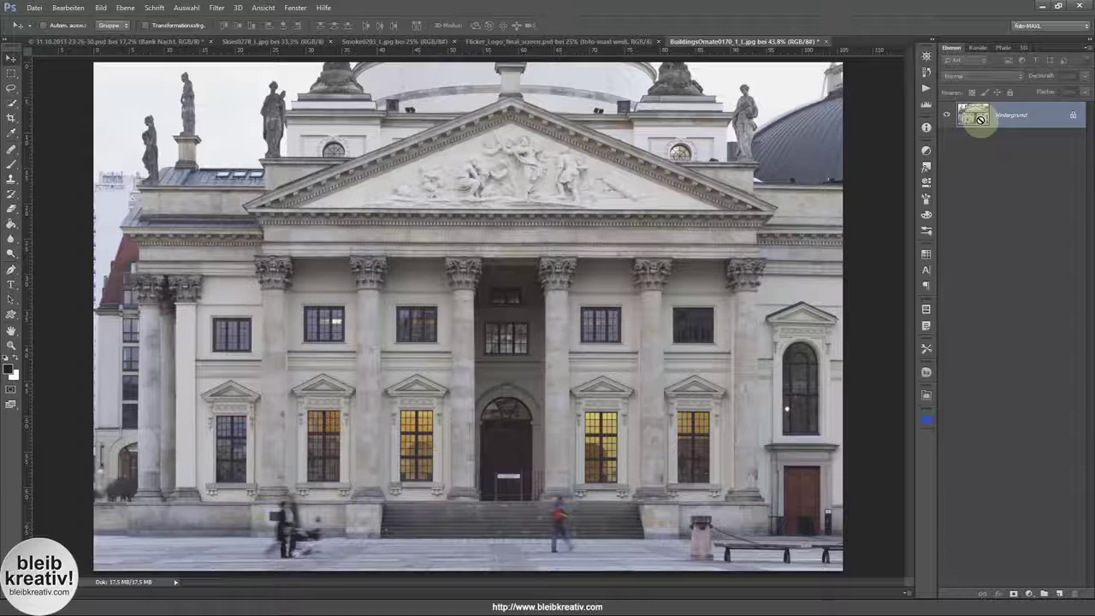
left_click_drag(980, 119, 851, 140)
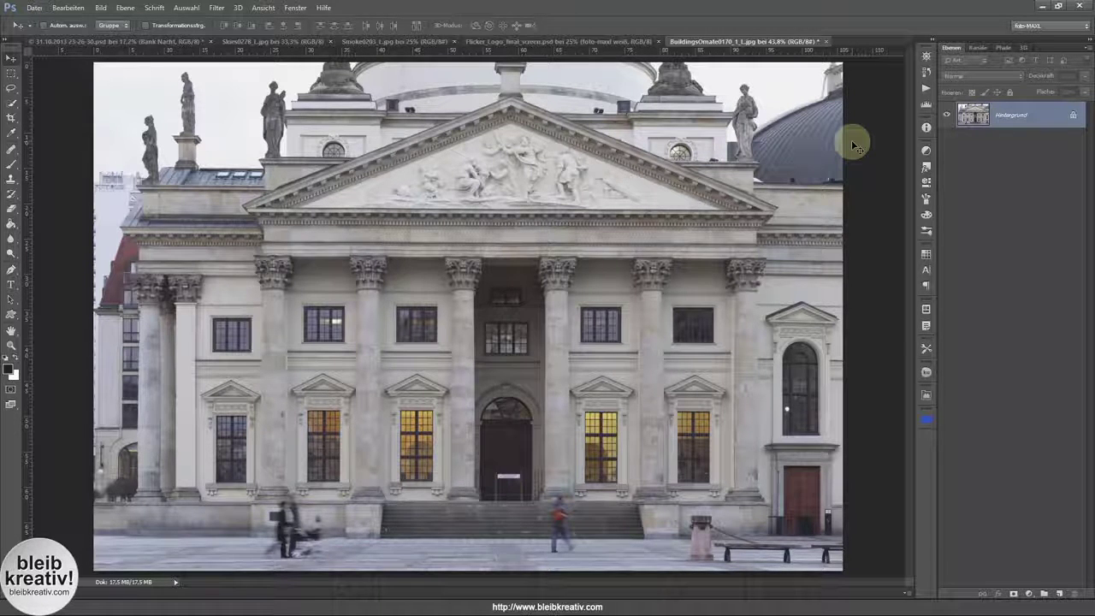
key("ctrl+j")
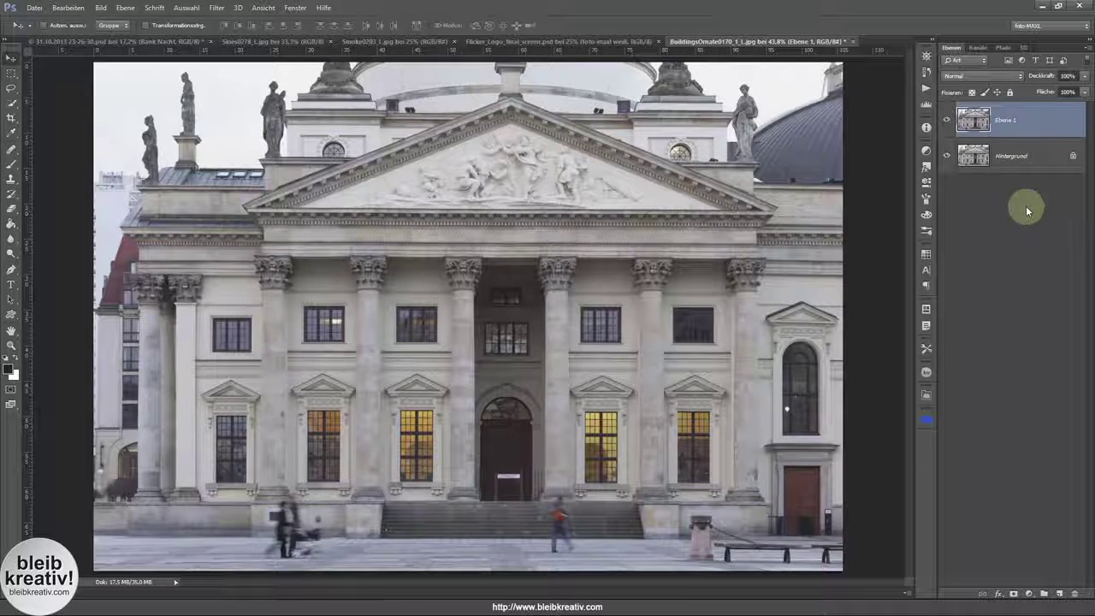
key("ctrl+j")
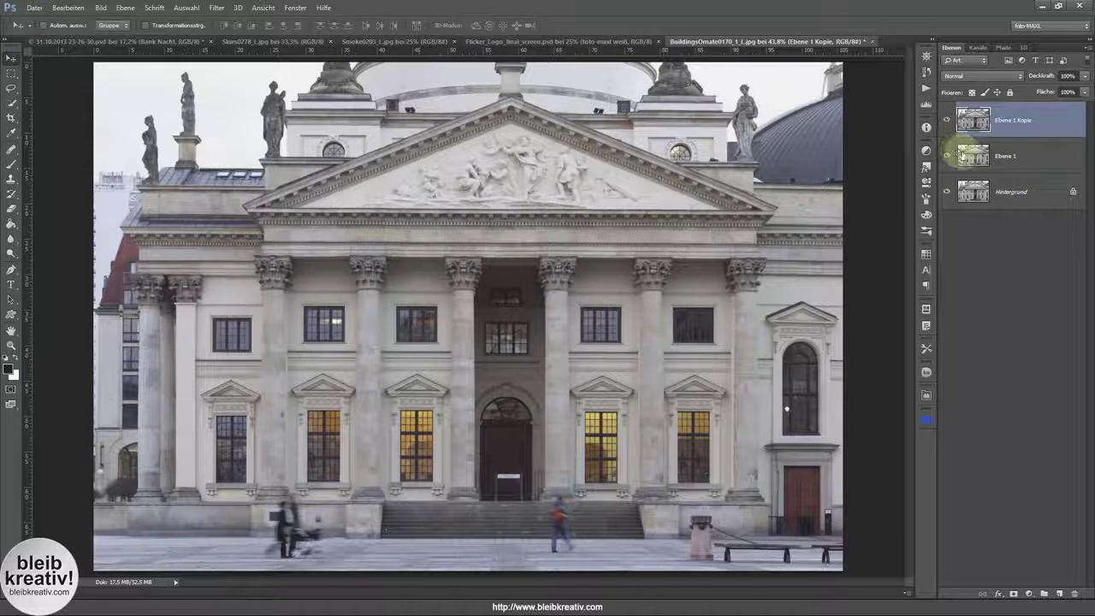
Rename Ebene 1 to 'Tageslicht' and Ebene 1 Kopie to 'Nacht'.
double_click(1007, 159)
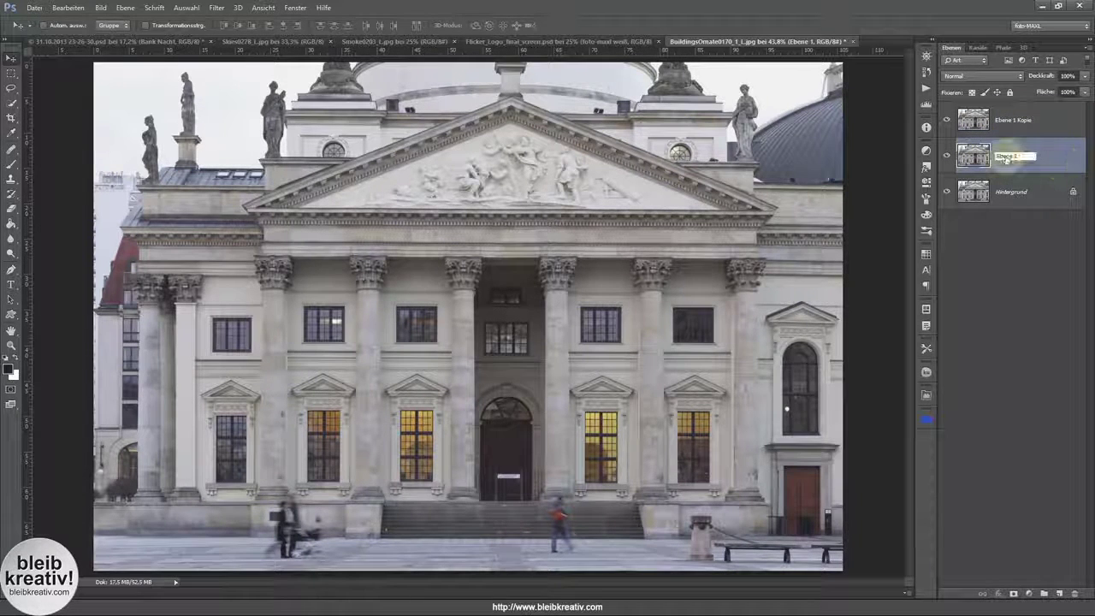
type("Tageslicht")
key("Return")
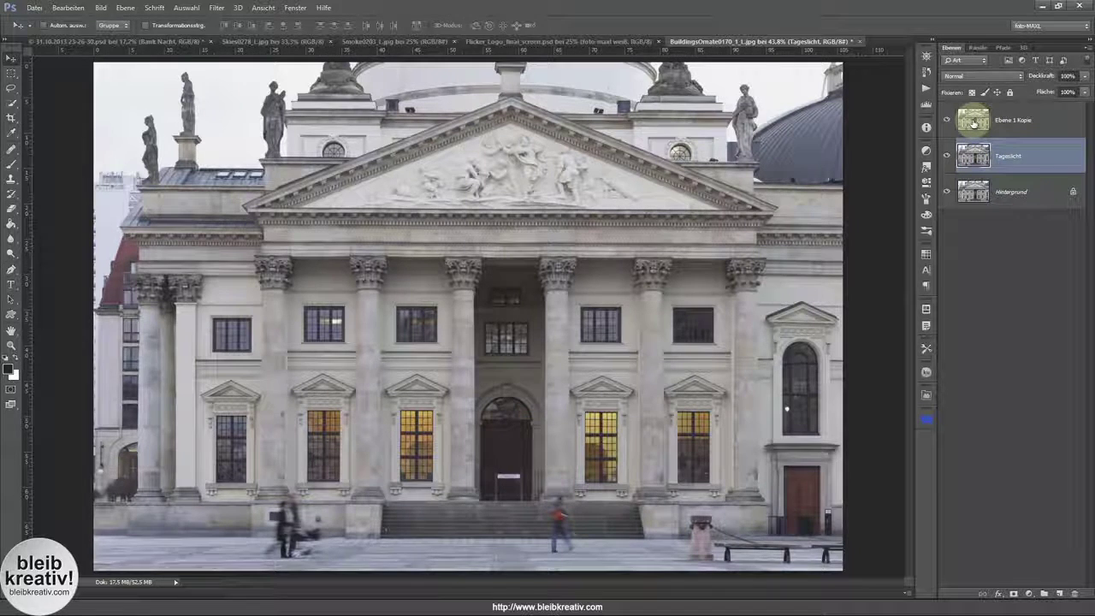
left_click(992, 120)
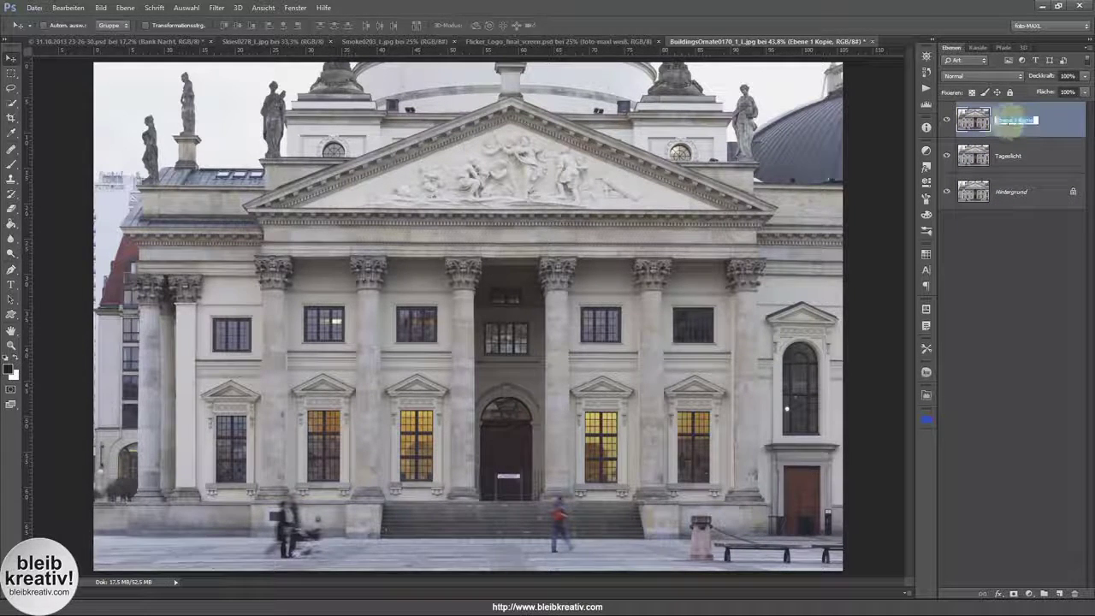
double_click(1018, 124)
type("Na")
key("Return")
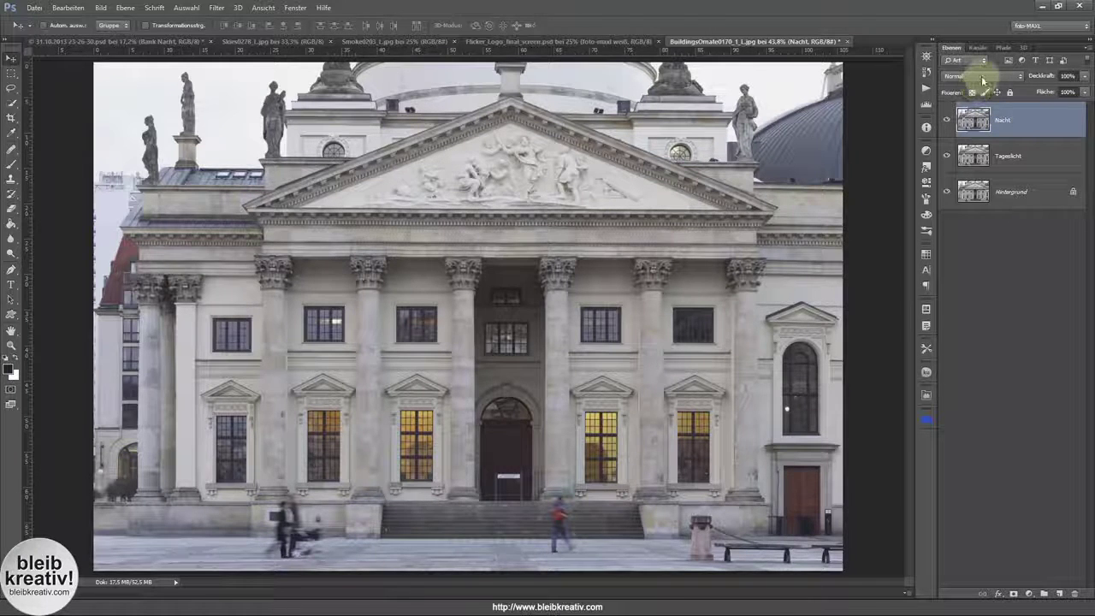
Switch the Nacht layer to Subtrahieren blend mode and toggle its visibility to compare.
left_click(982, 77)
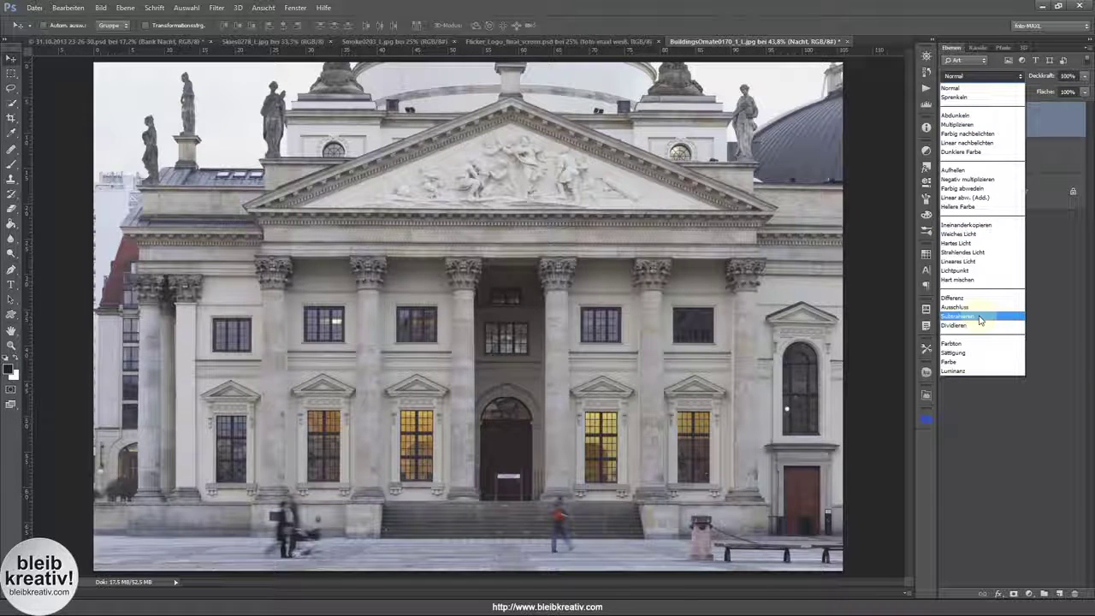
left_click(981, 318)
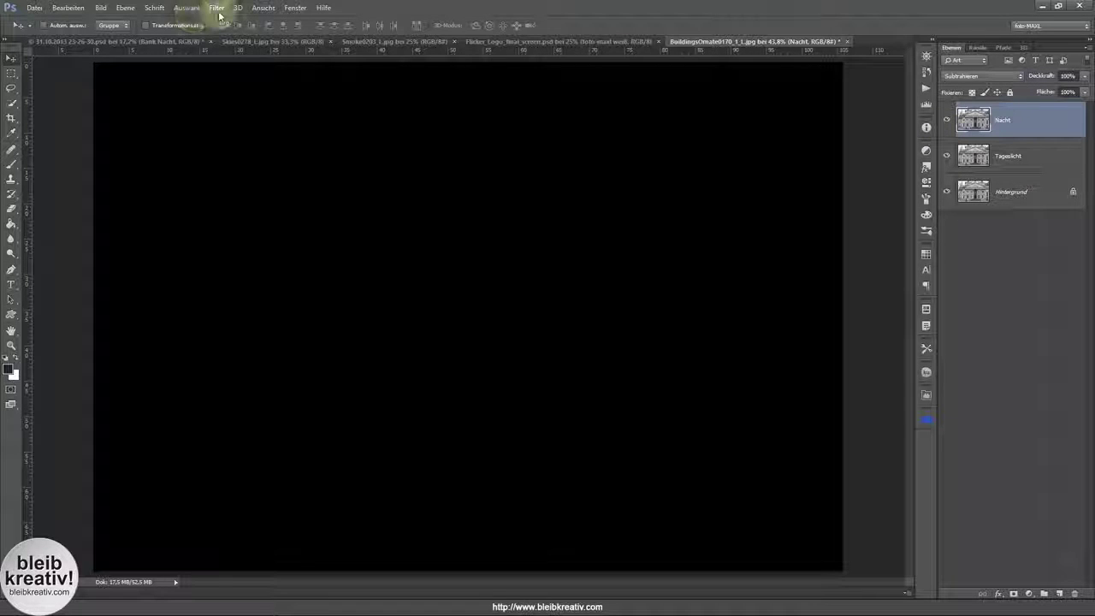
left_click(947, 121)
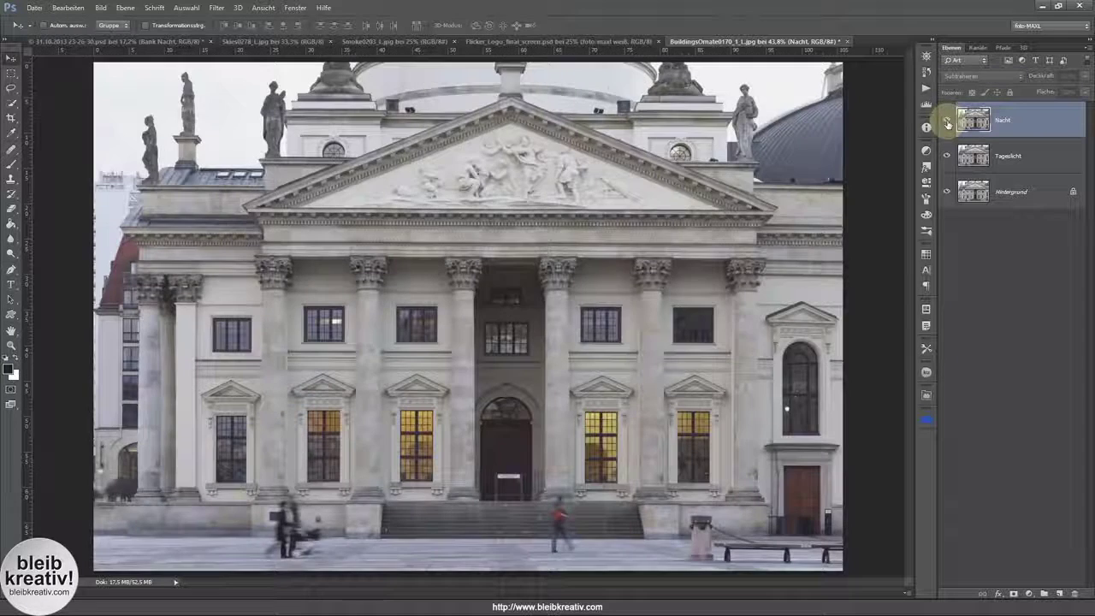
left_click(947, 120)
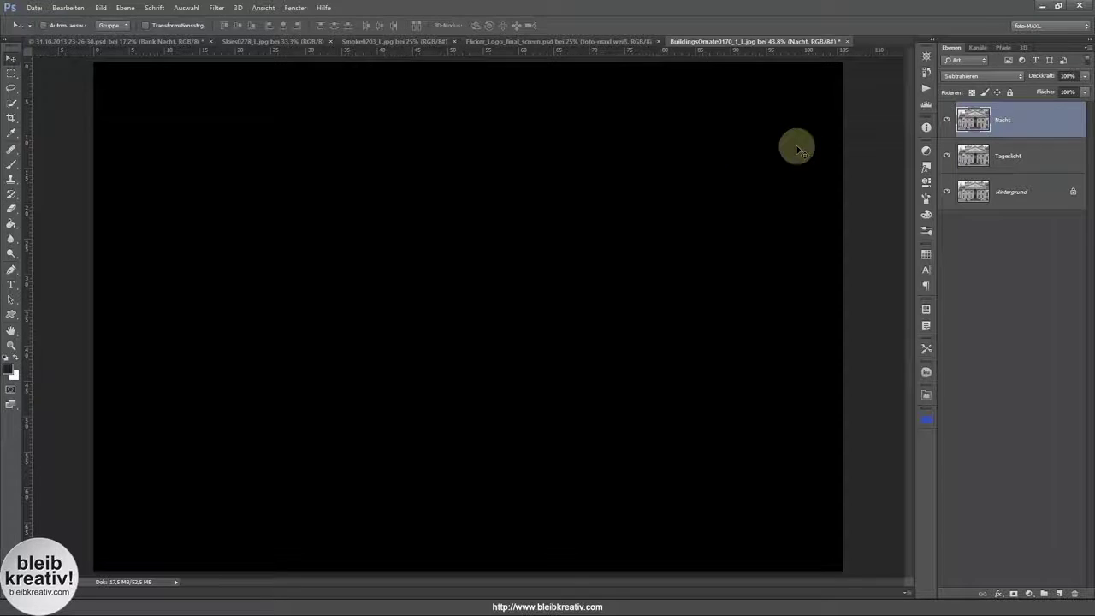
Apply a Gaußscher Weichzeichner blur with a 2,6 px radius to the Nacht layer.
left_click(217, 8)
mouse_move(249, 209)
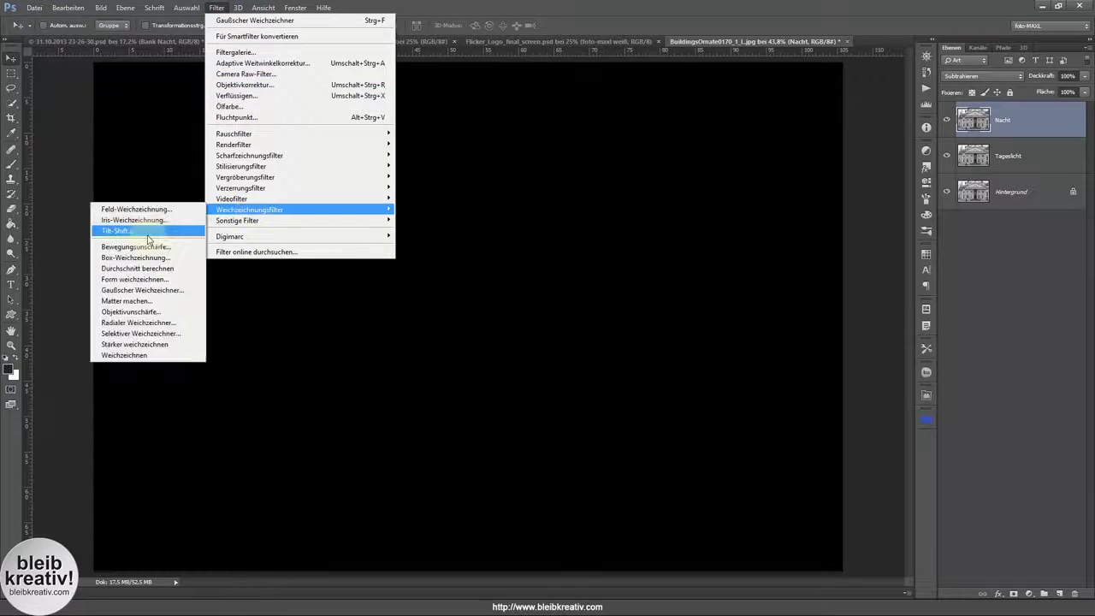
left_click(167, 290)
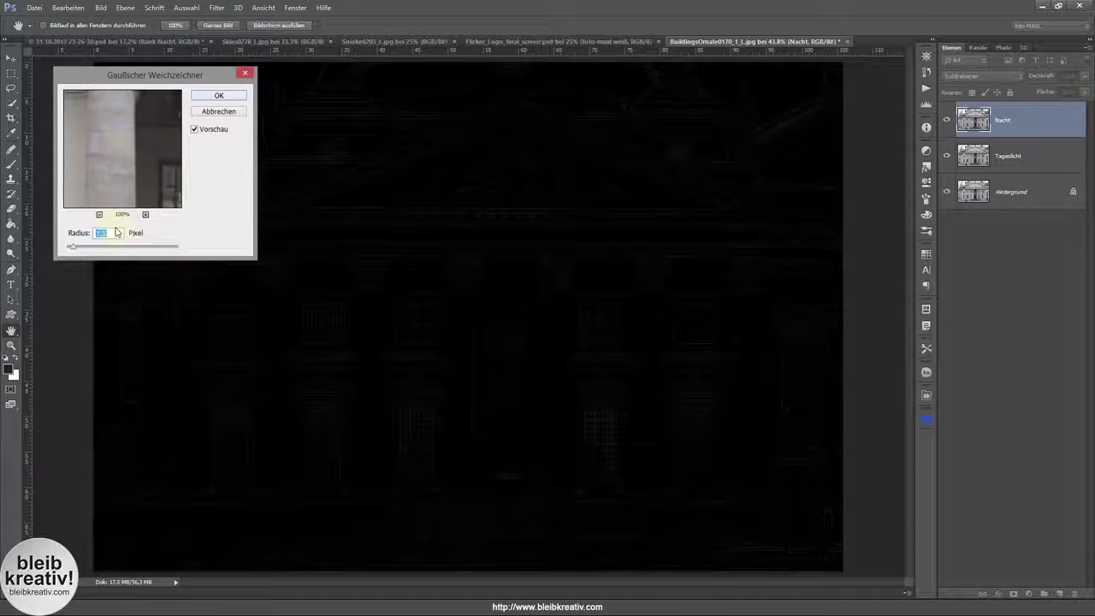
left_click(133, 167)
left_click_drag(133, 166, 146, 176)
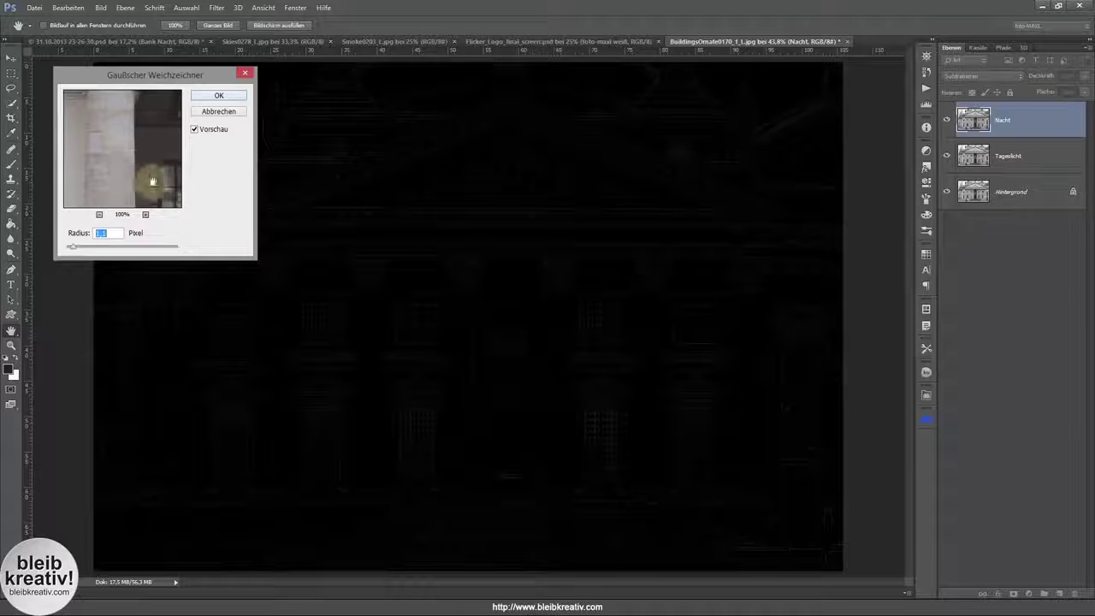
left_click(478, 279)
left_click(194, 129)
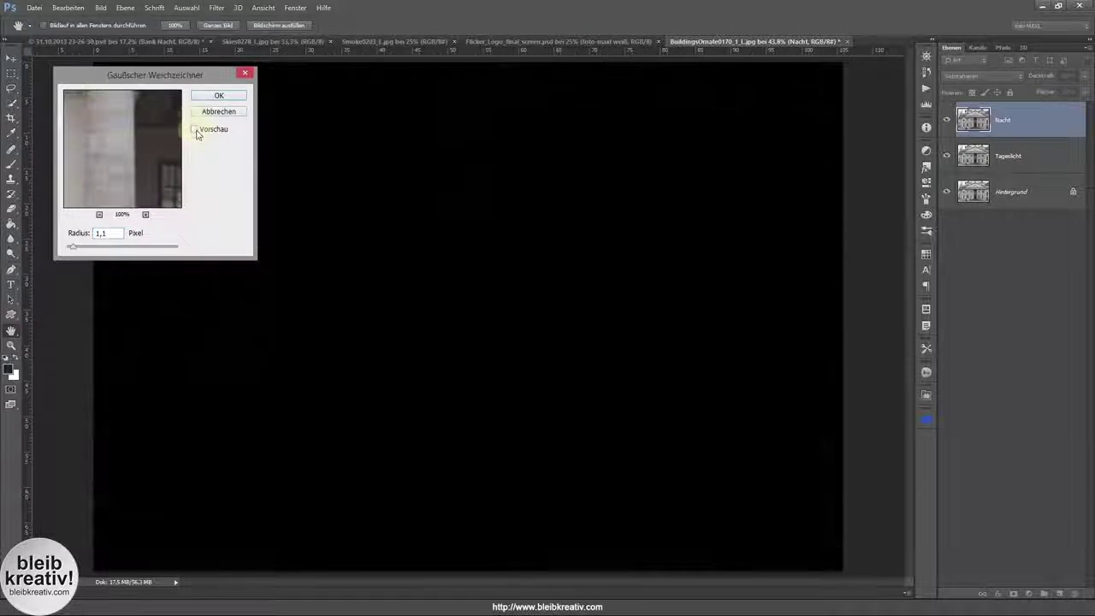
left_click(195, 129)
left_click(606, 225)
left_click(716, 327)
left_click(492, 312)
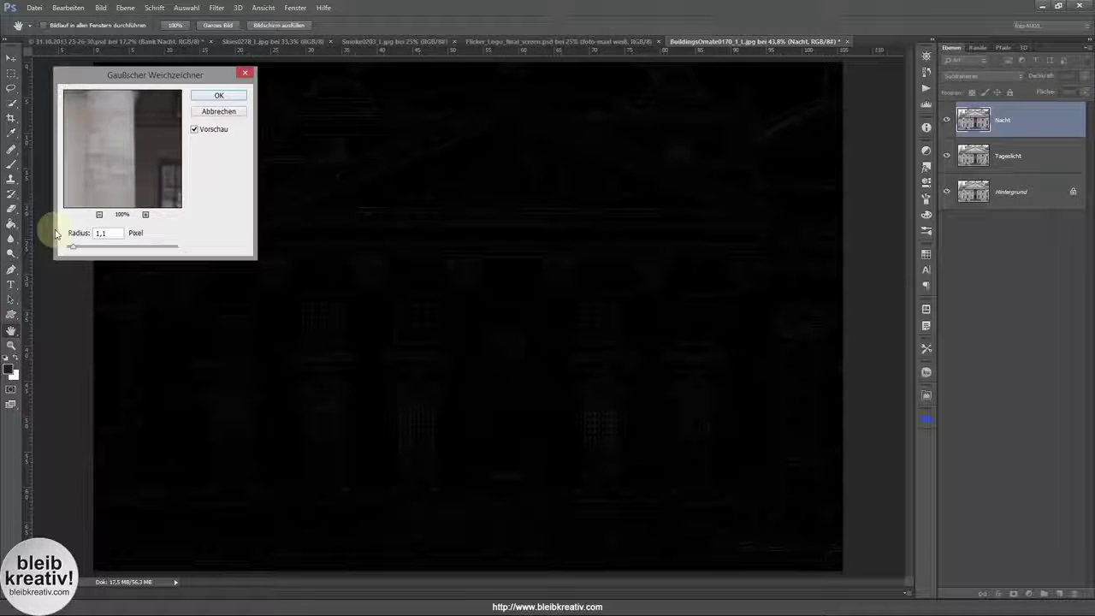
left_click_drag(73, 250, 80, 250)
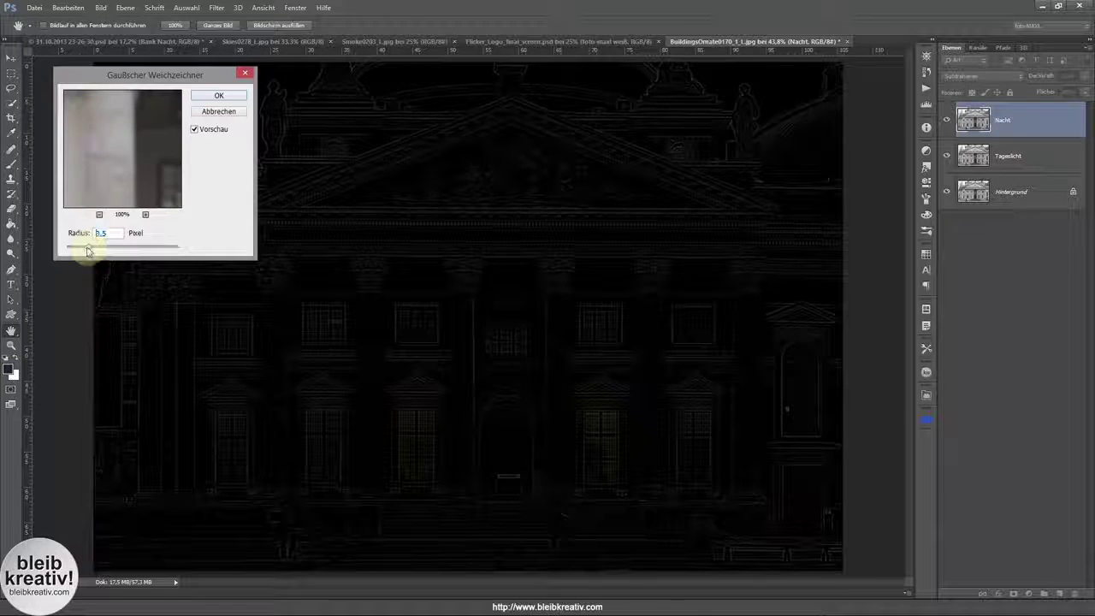
left_click(218, 95)
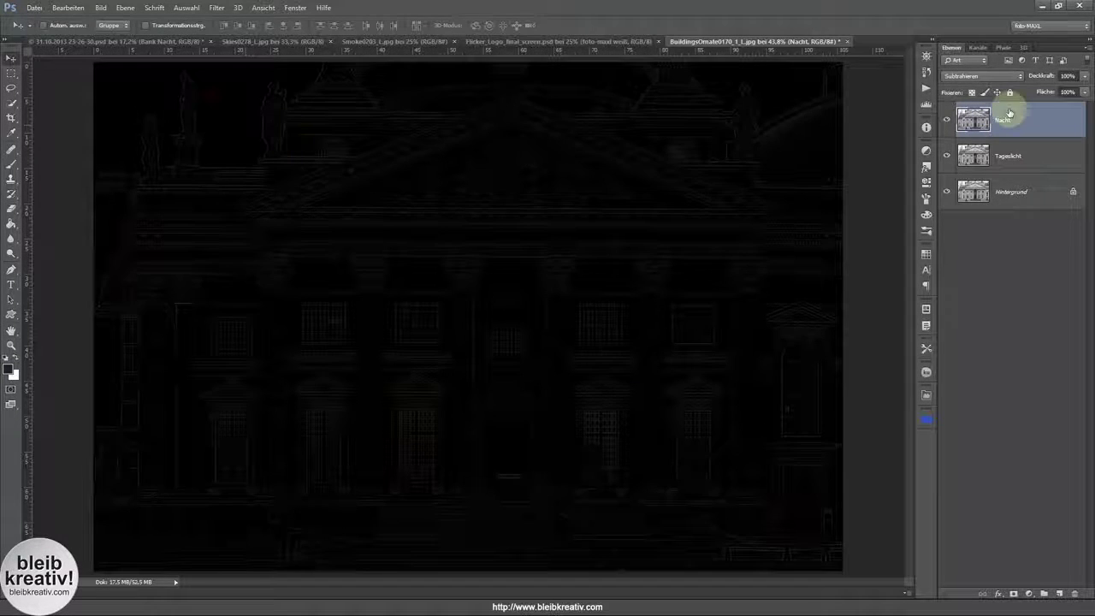
left_click_drag(1046, 79, 1034, 80)
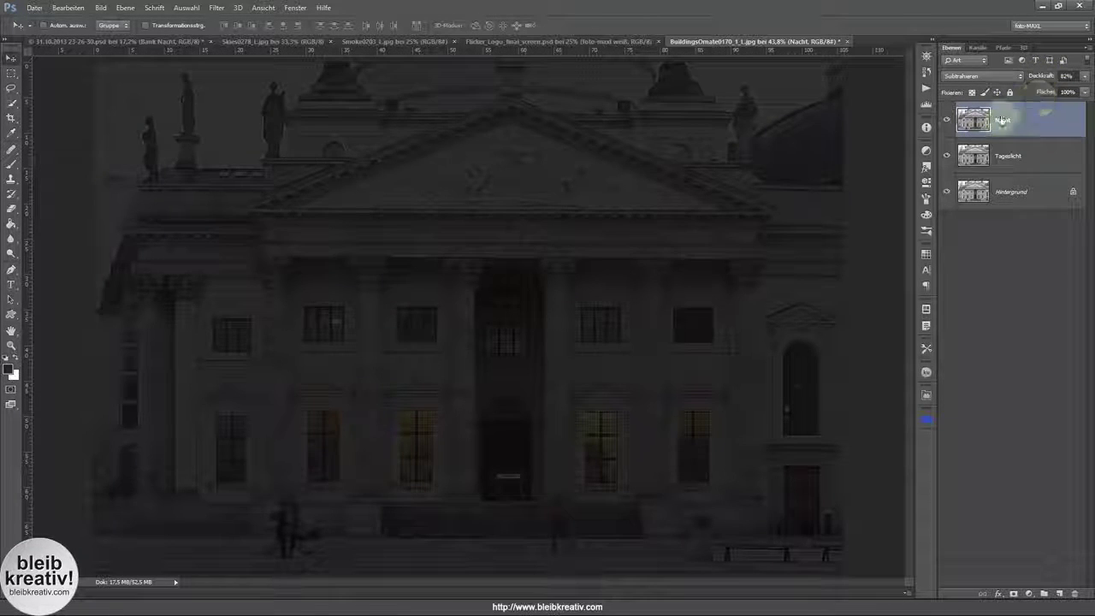
left_click(946, 121)
left_click(946, 122)
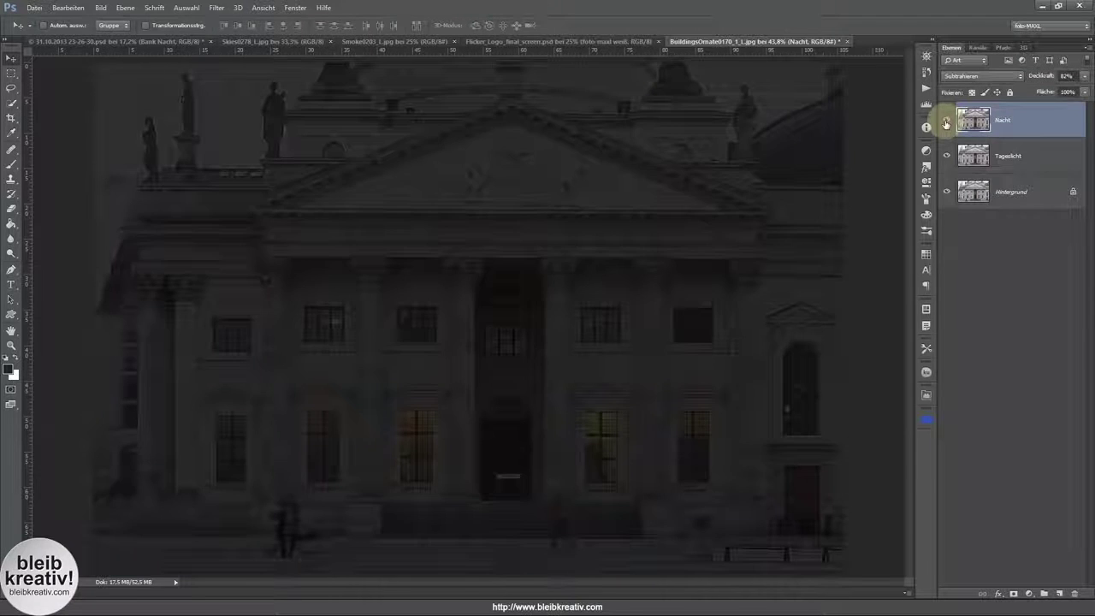
left_click(946, 122)
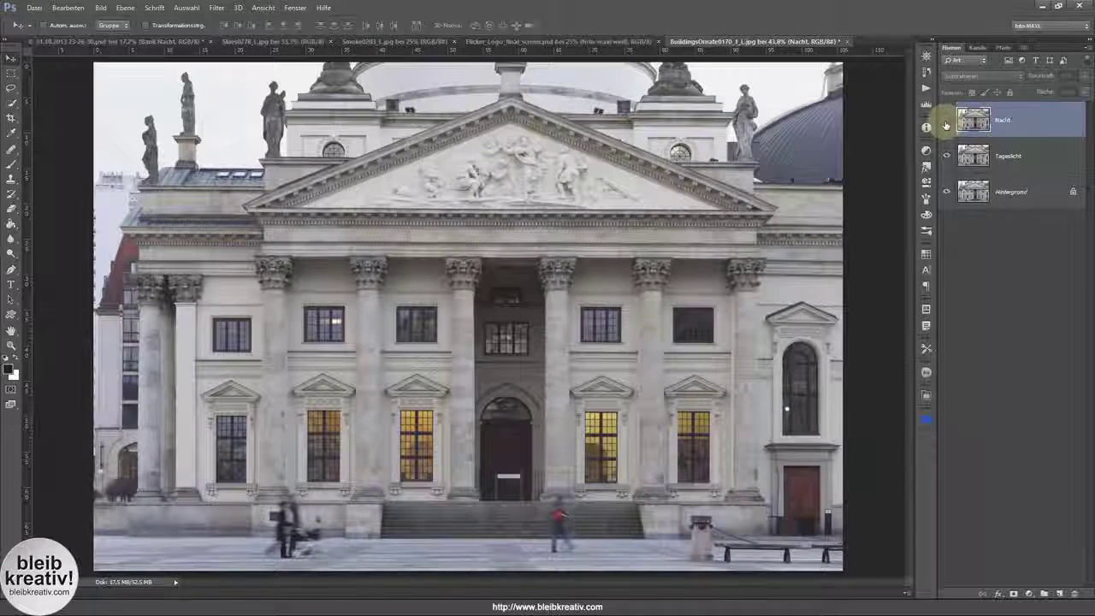
left_click(946, 121)
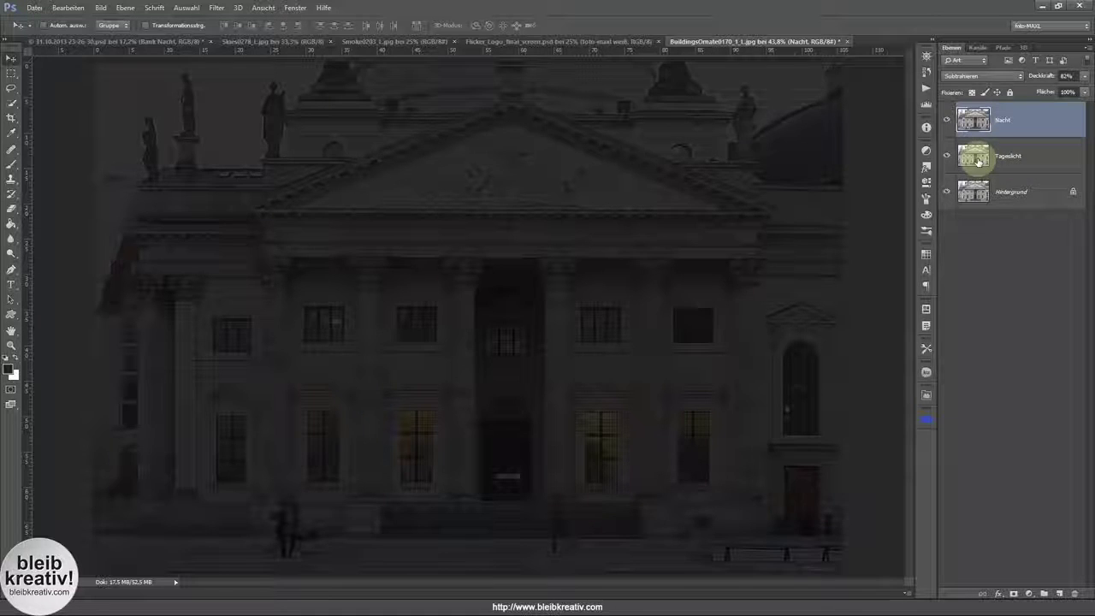
left_click(980, 161)
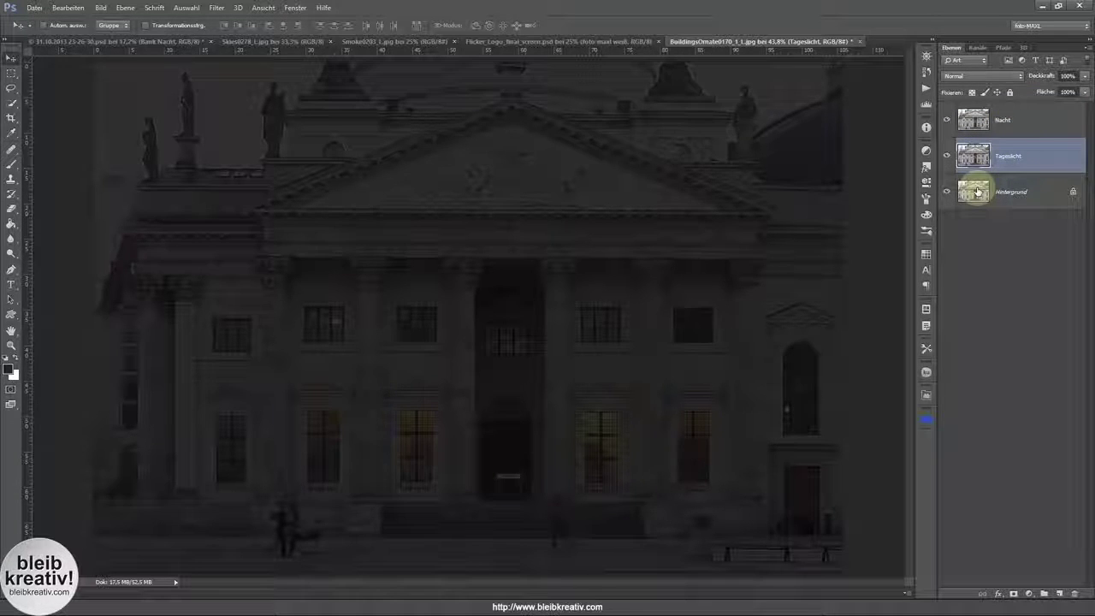
left_click(987, 190)
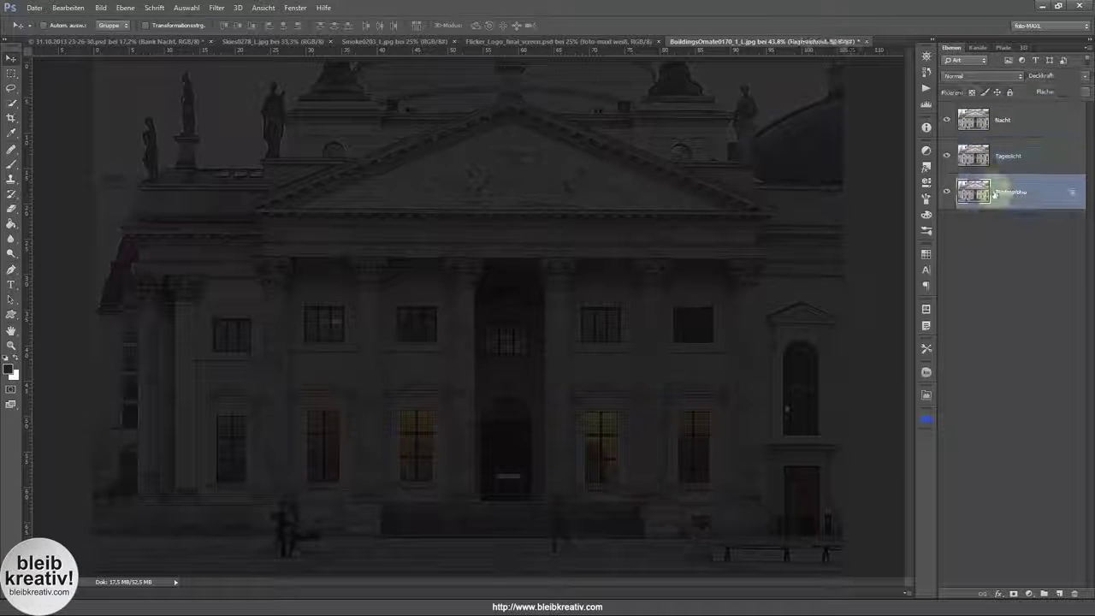
Add a black Farbfläche fill layer above the background.
left_click(1029, 593)
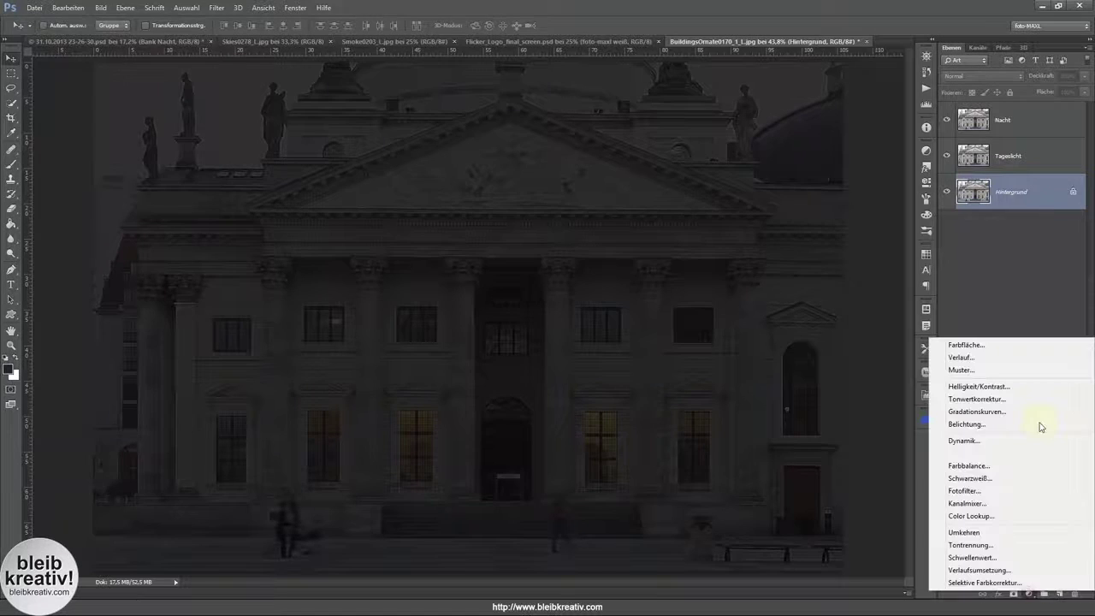
left_click(967, 346)
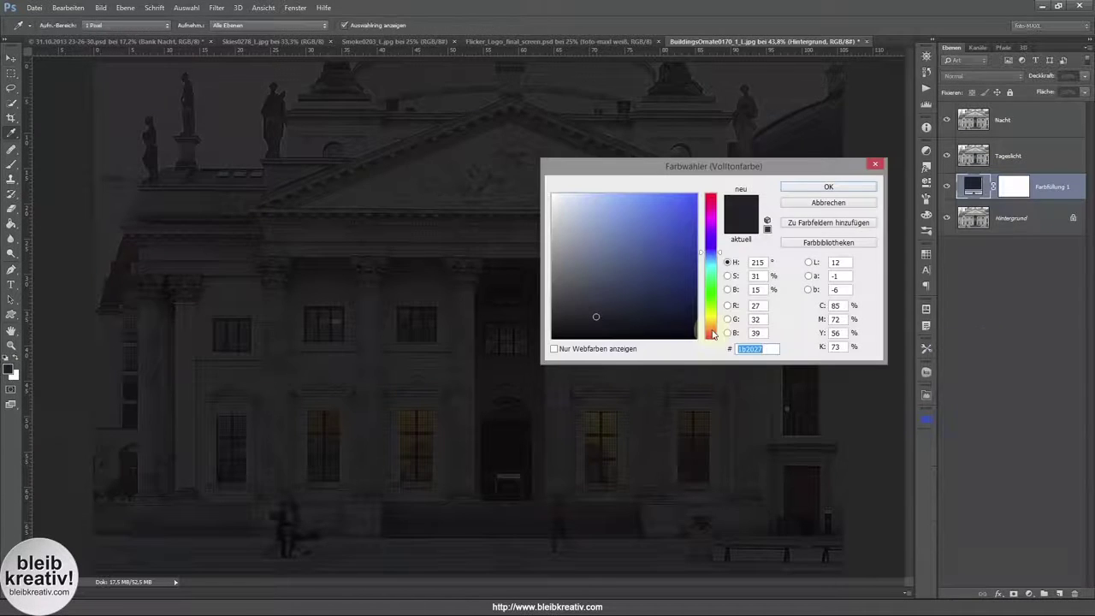
left_click(817, 186)
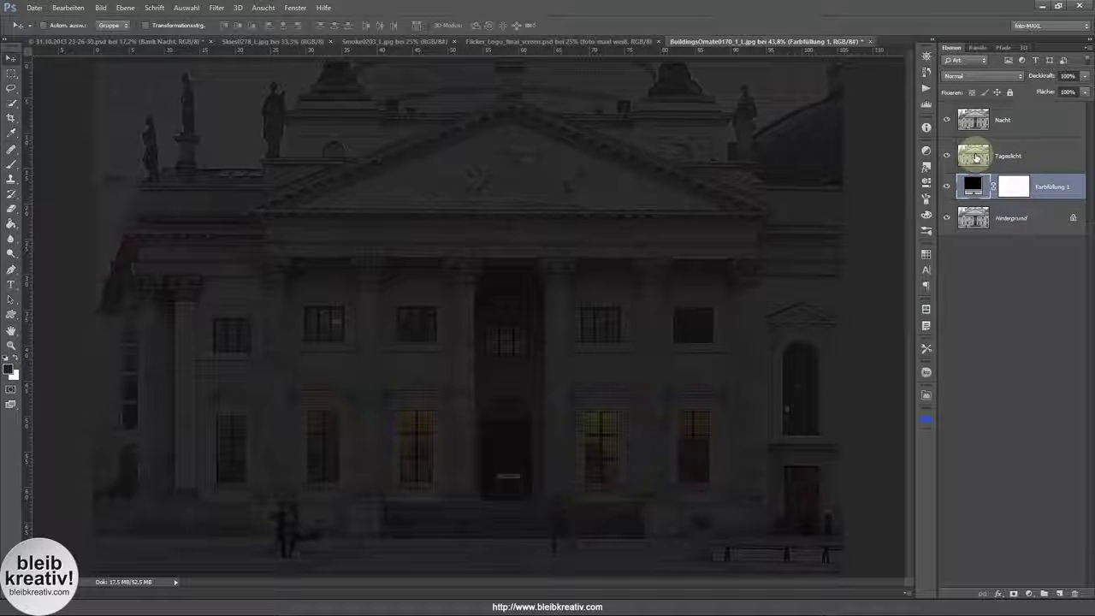
Set Tageslicht opacity to 39%, leaving the fill layer hidden and Nacht selected.
left_click(975, 158)
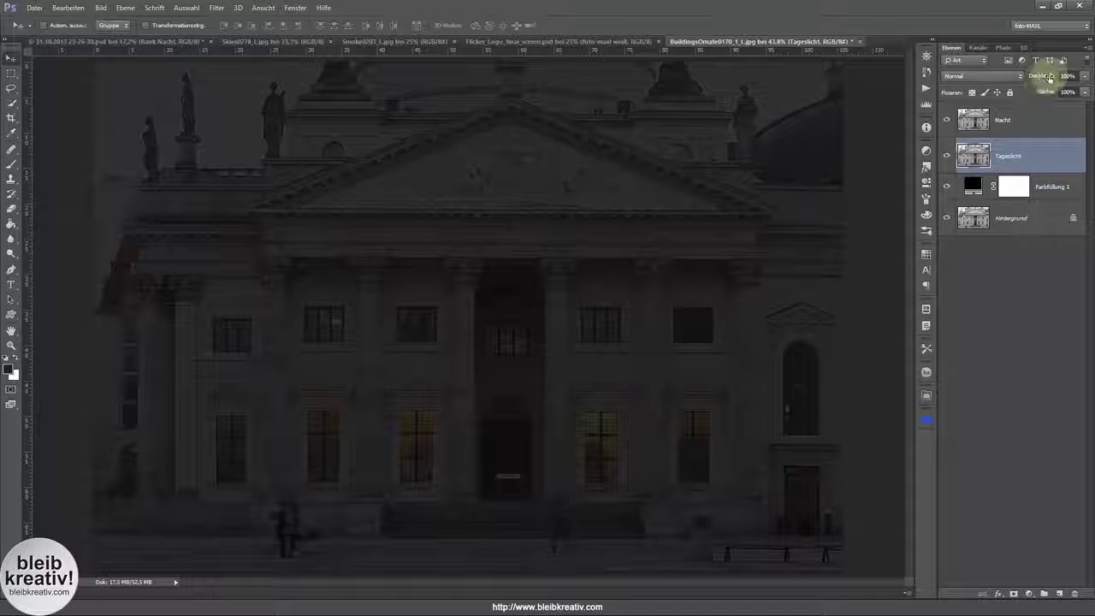
left_click_drag(1042, 79, 941, 117)
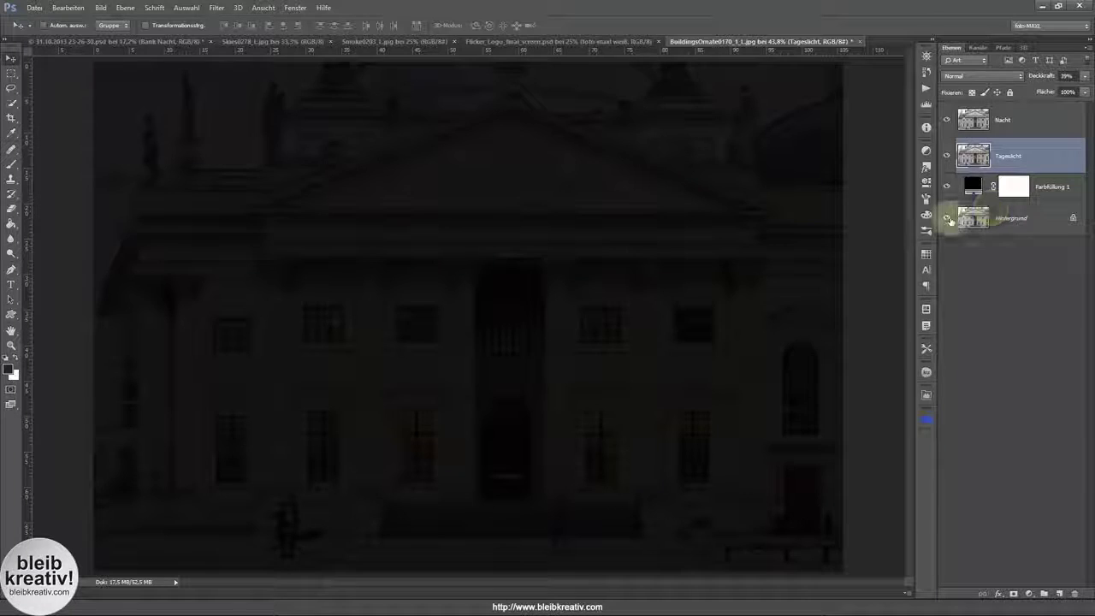
left_click(946, 218, "alt")
left_click(946, 220, "alt")
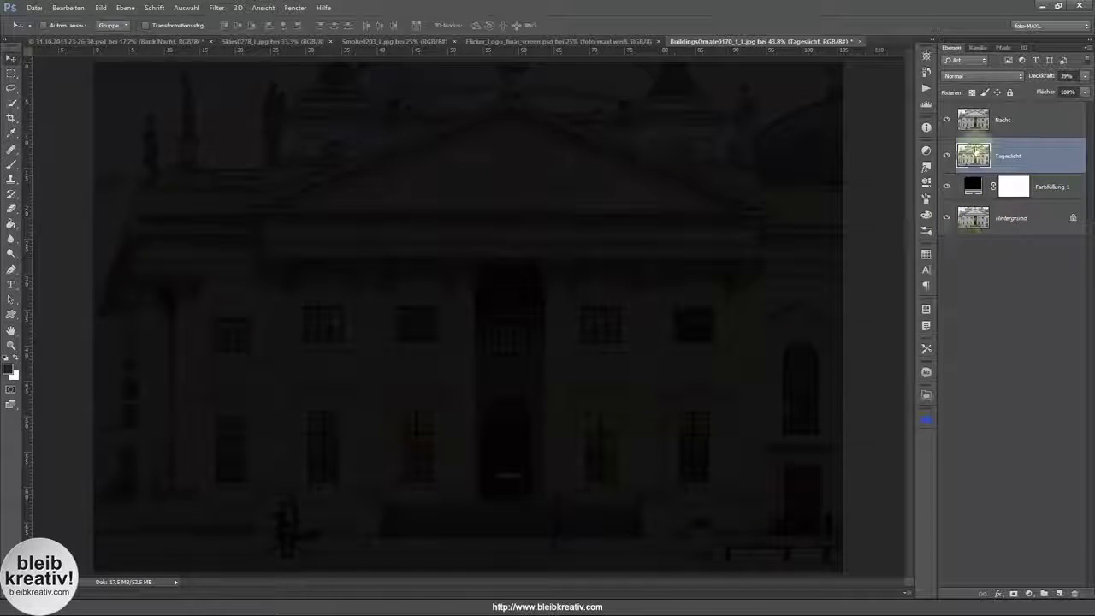
left_click(946, 186)
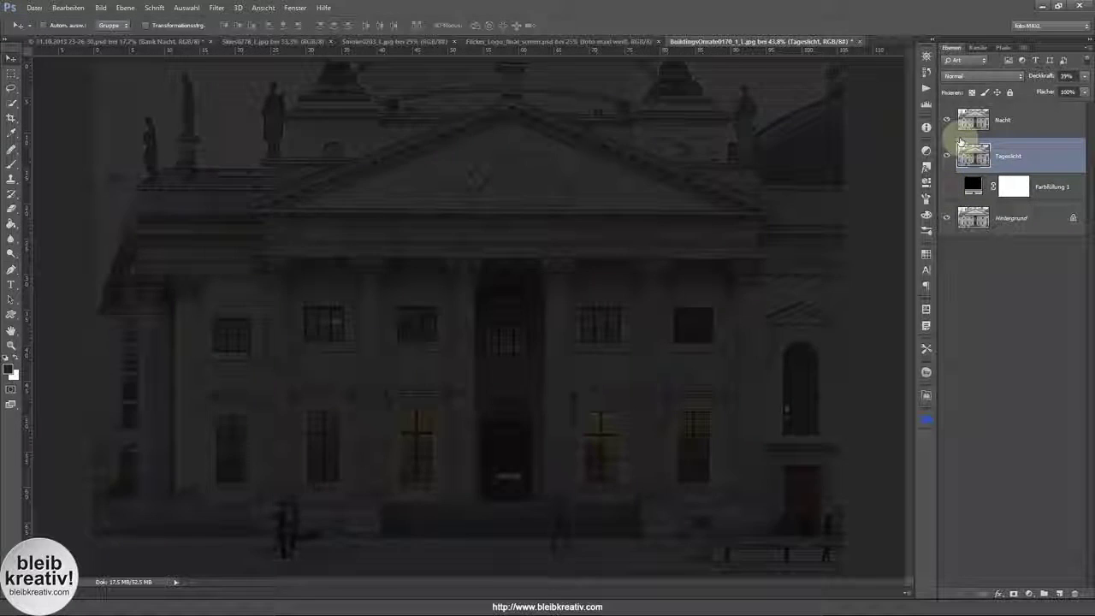
left_click(946, 120)
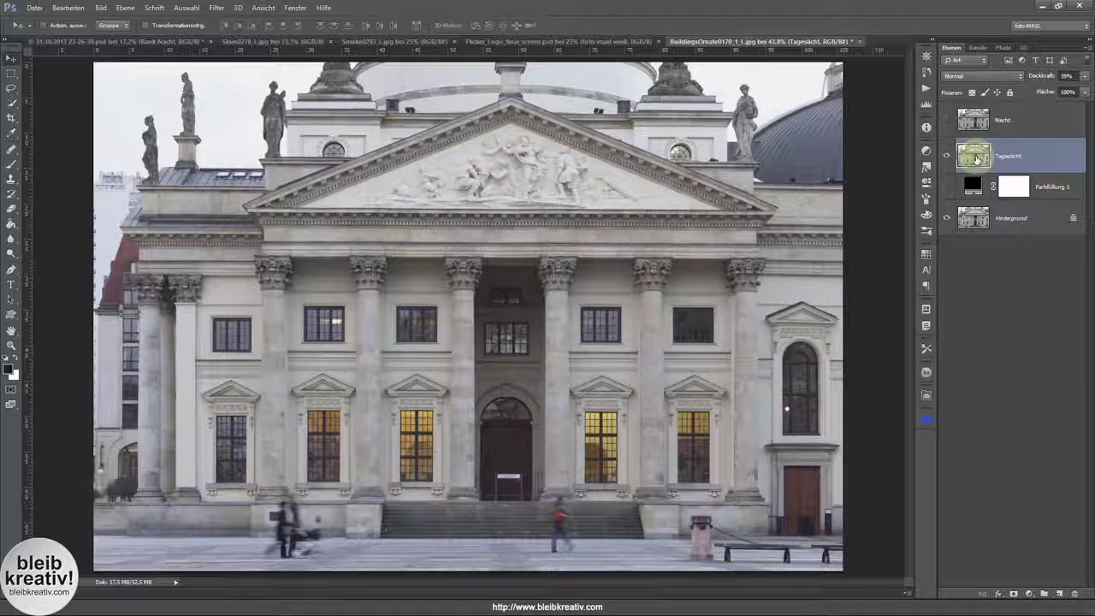
left_click(946, 120)
left_click(996, 120)
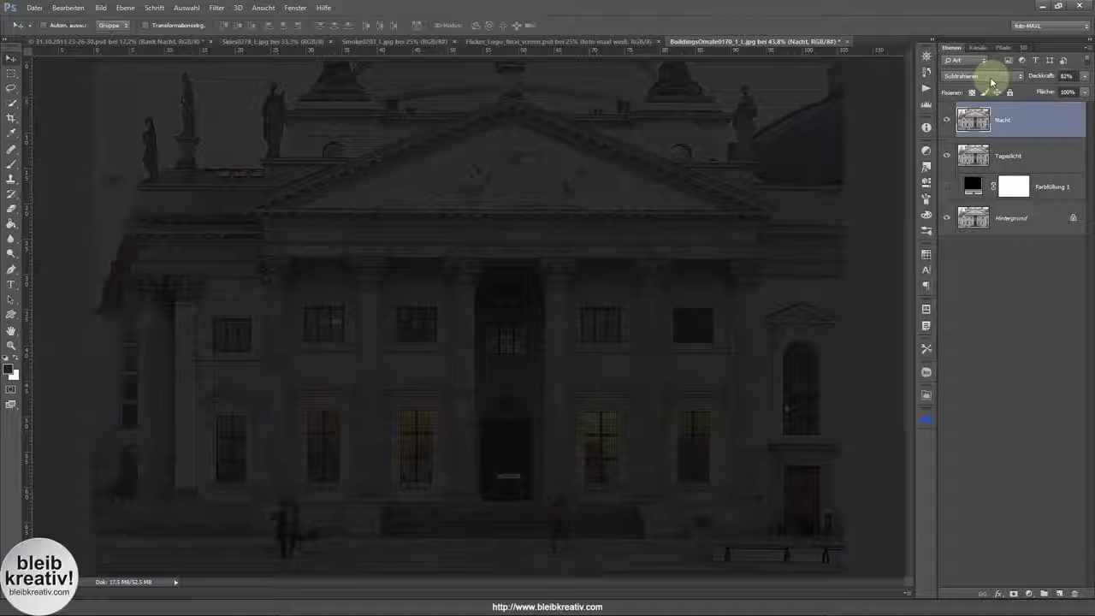
Select Tageslicht and make the black Farbfüllung 1 layer visible again to darken the scene.
left_click(216, 7)
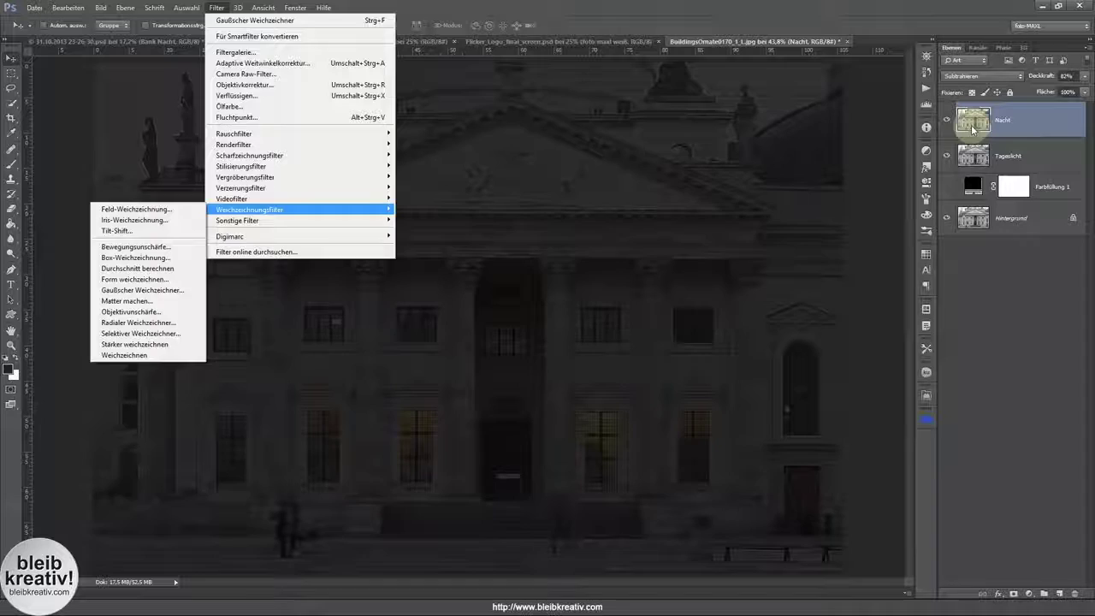
left_click(971, 129)
left_click(975, 156)
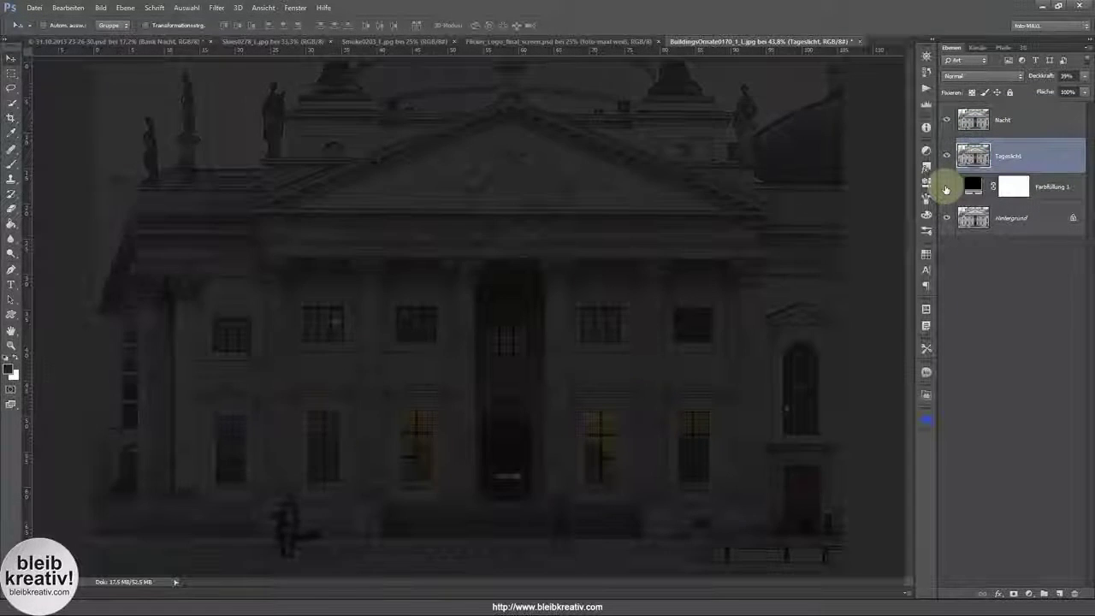
left_click(945, 186)
Change the Farbfüllung 1 colour to a very dark blue-grey, #111214.
double_click(969, 189)
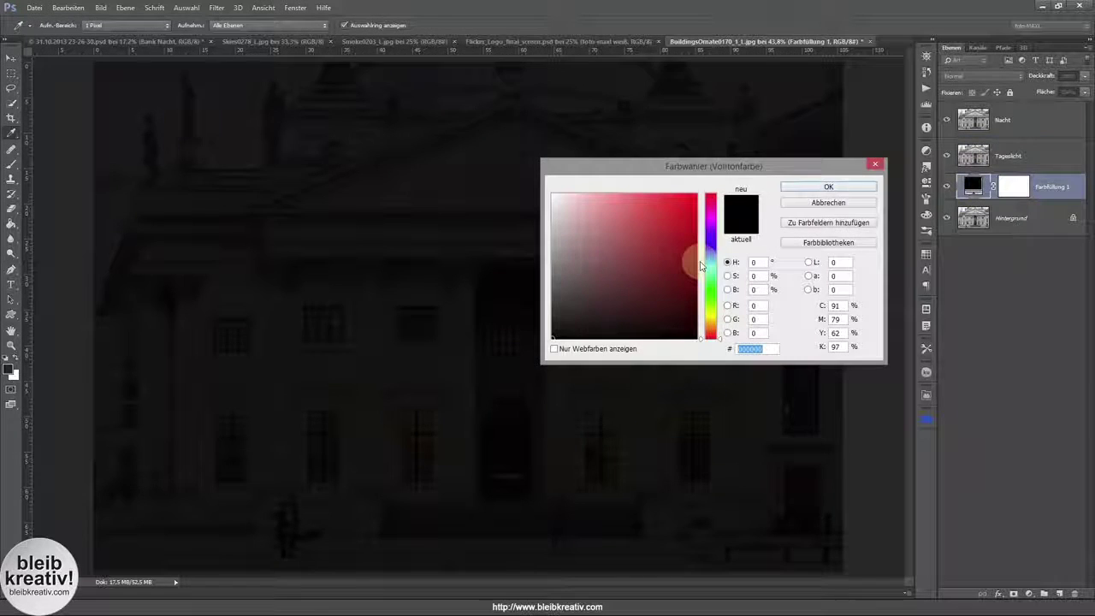
left_click(710, 247)
left_click(664, 293)
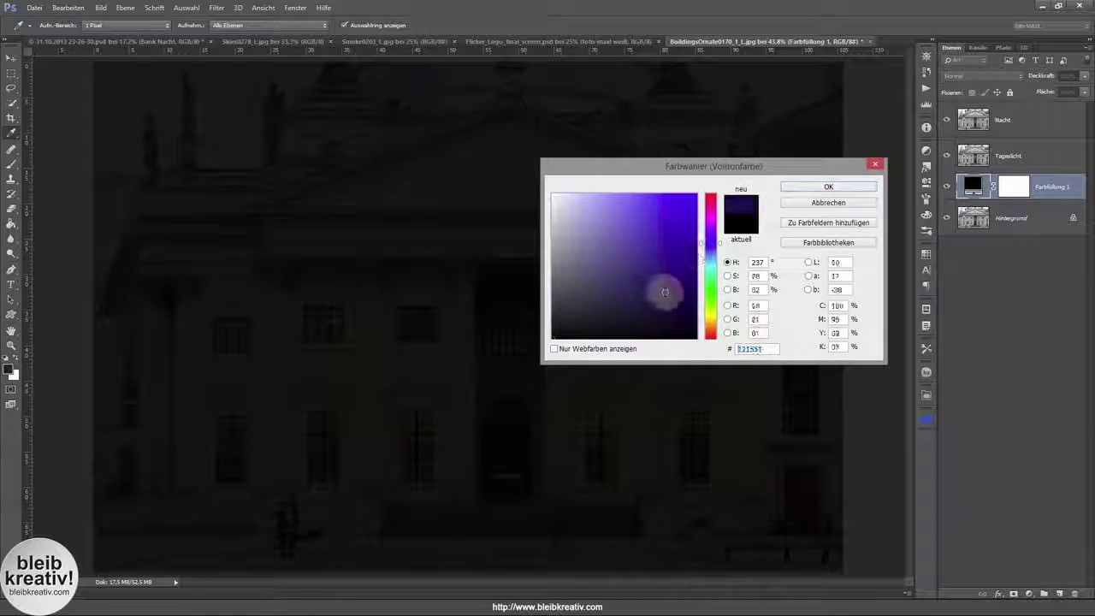
left_click_drag(663, 293, 680, 244)
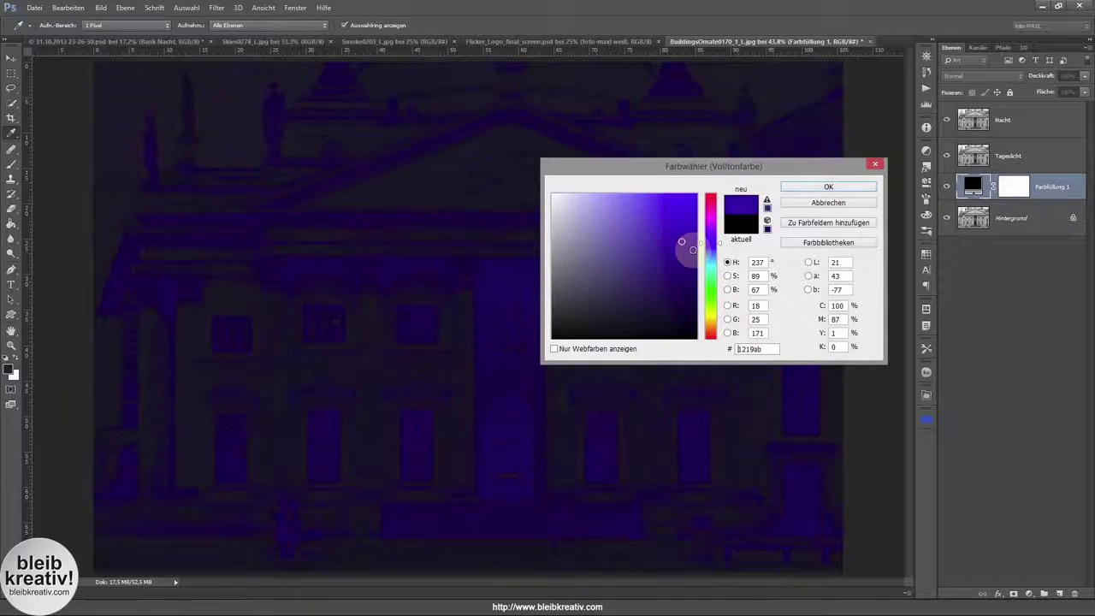
left_click(716, 250)
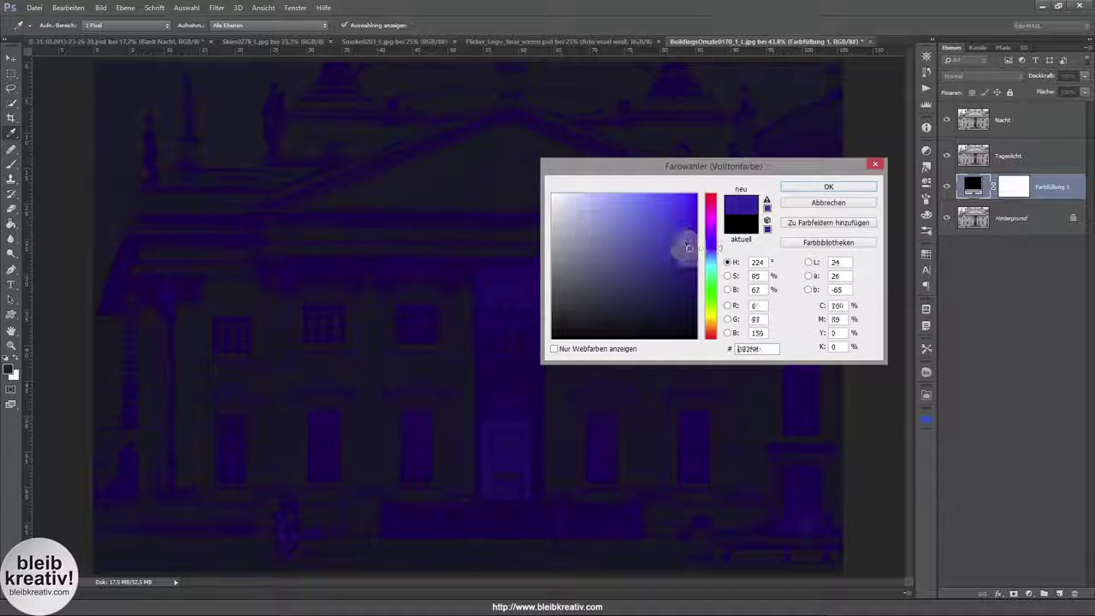
left_click(563, 316)
left_click_drag(563, 316, 579, 327)
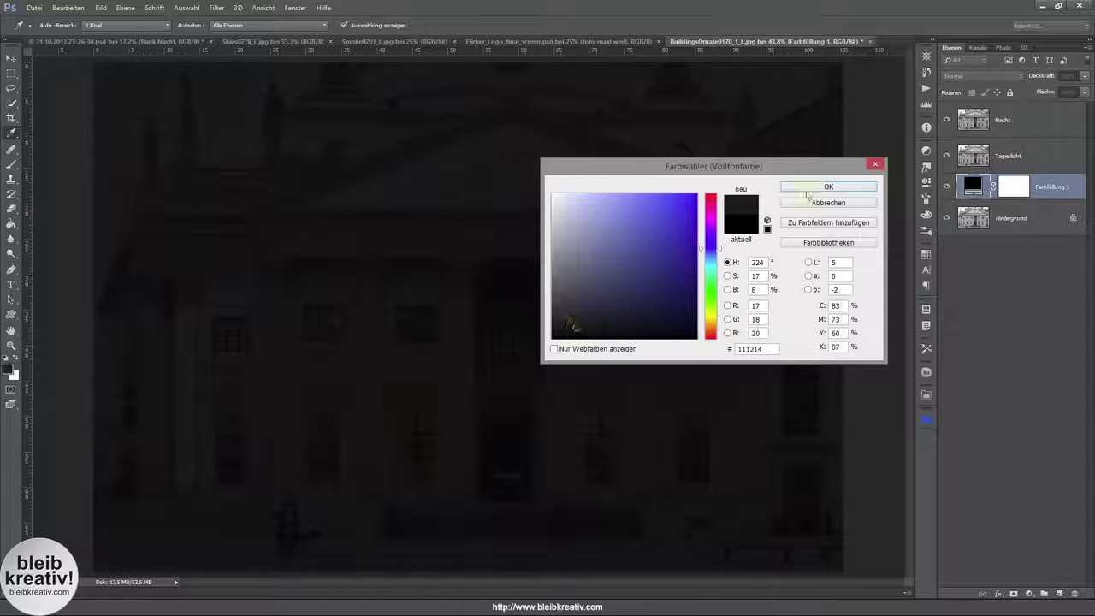
left_click(821, 187)
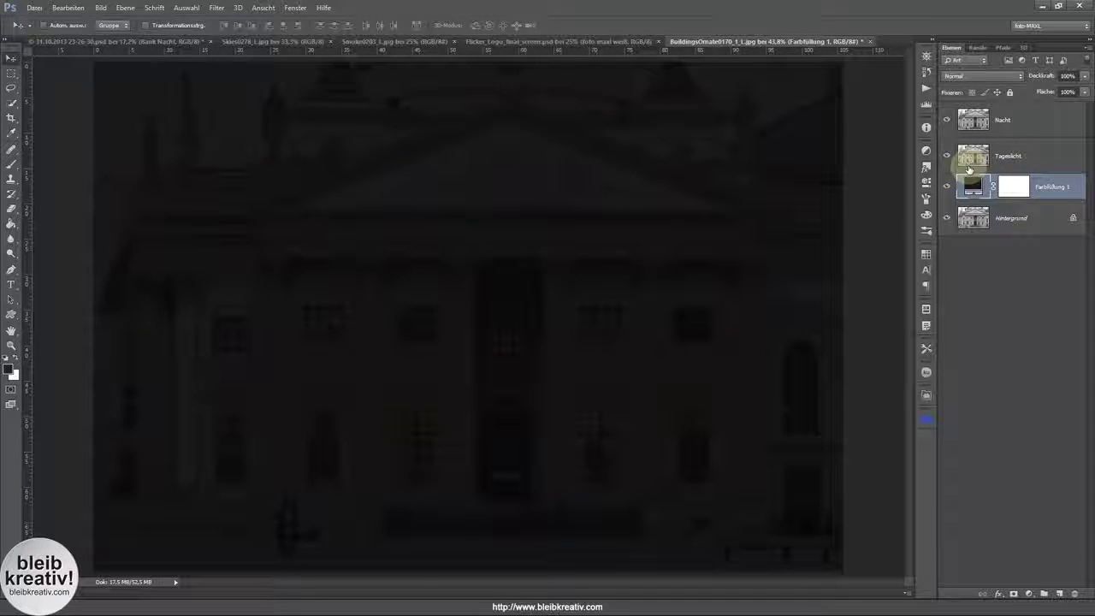
left_click(972, 156)
key("3")
key("9")
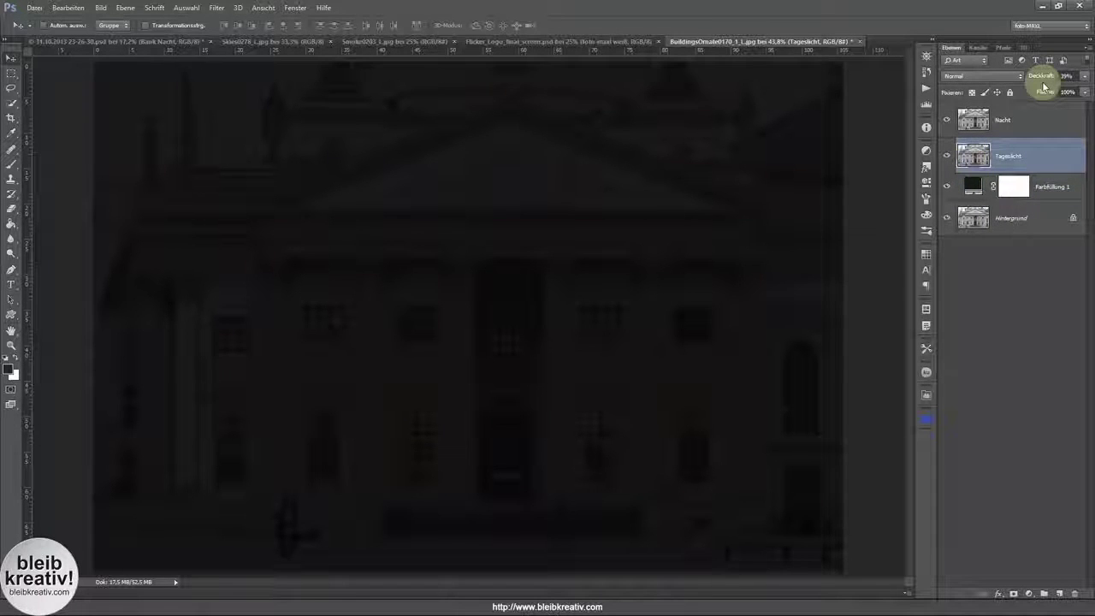
left_click(946, 219, "alt")
left_click(947, 219, "alt")
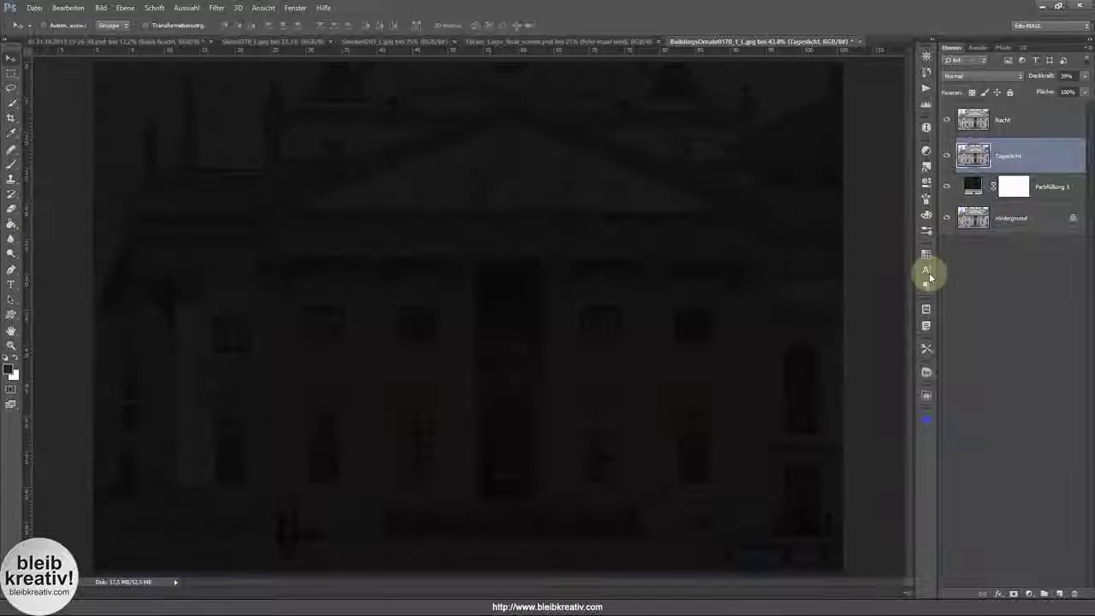